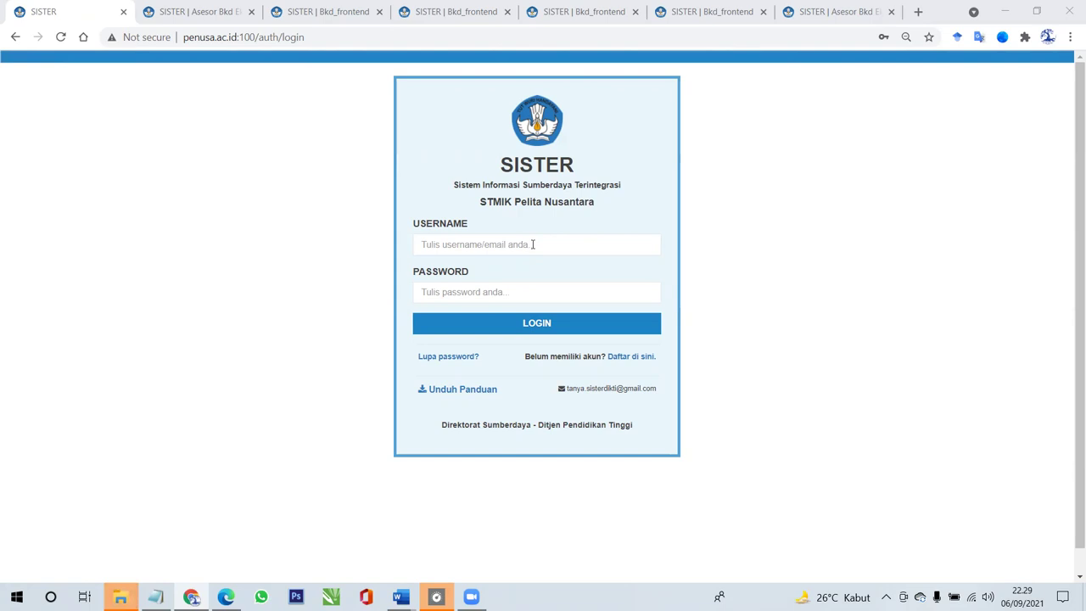
- Log in to SISTER using the first saved account's username and password
click(532, 244)
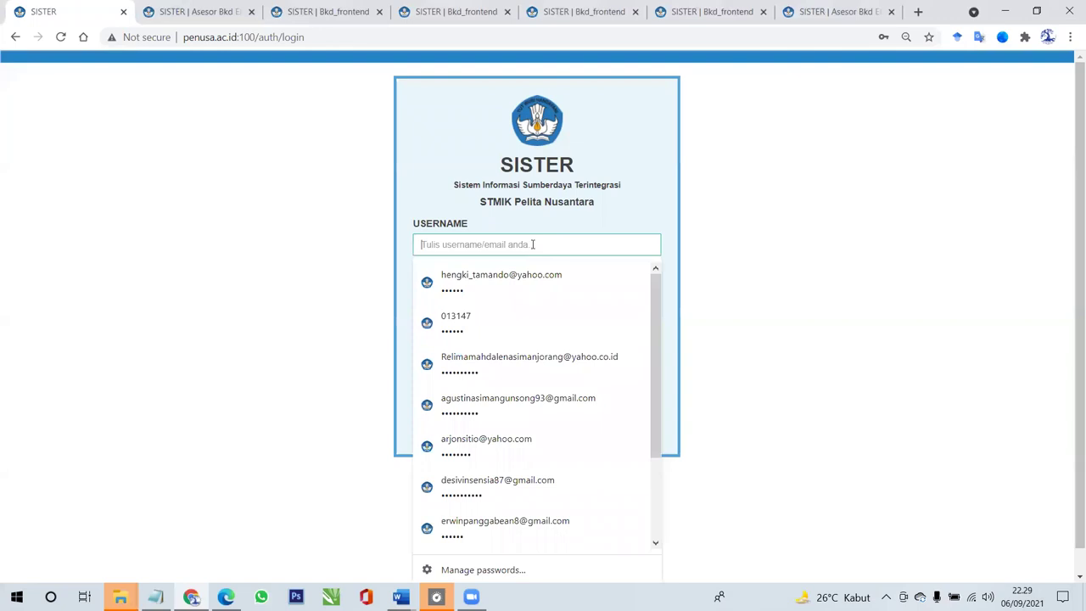
click(740, 227)
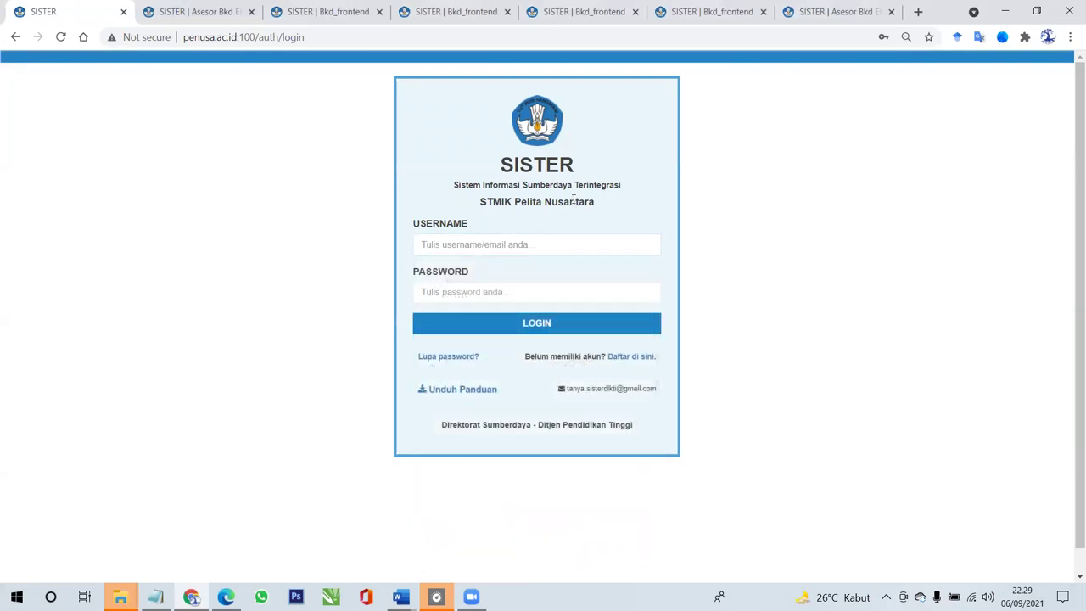
click(547, 243)
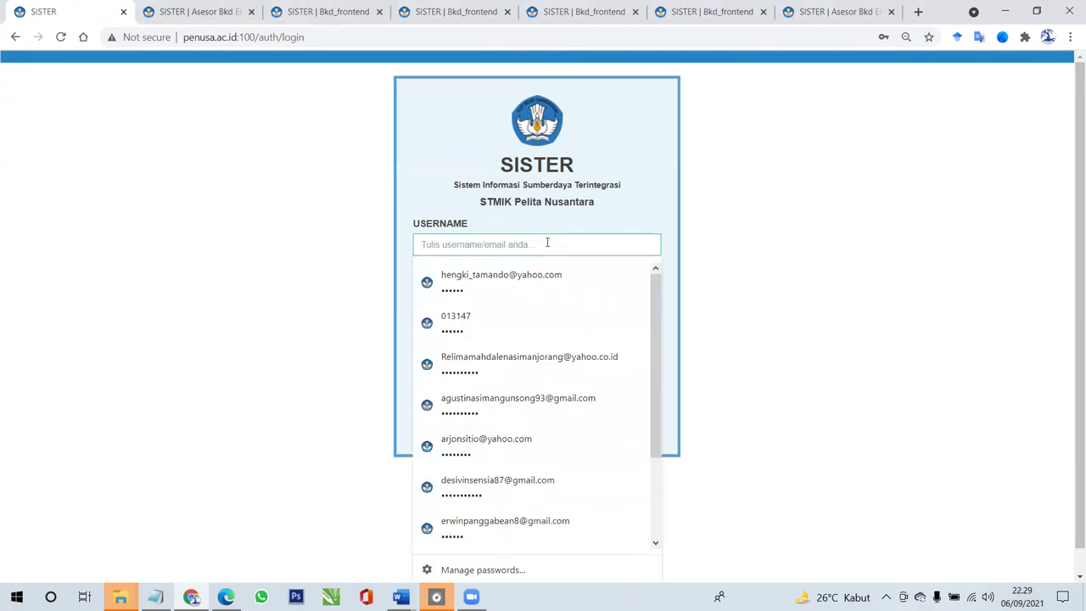
click(537, 280)
click(535, 323)
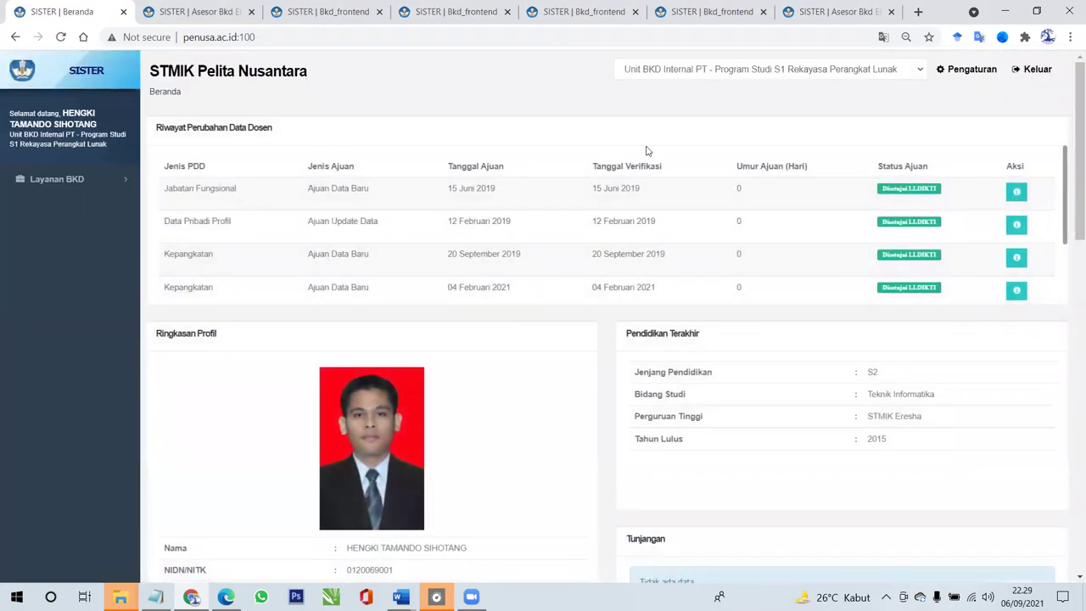
- Switch the active role to Dosen - Program Studi D3 Manajemen Informatika and back to Unit BKD Internal PT - Program Studi S1 Rekayasa Perangkat Lunak
click(652, 70)
click(689, 145)
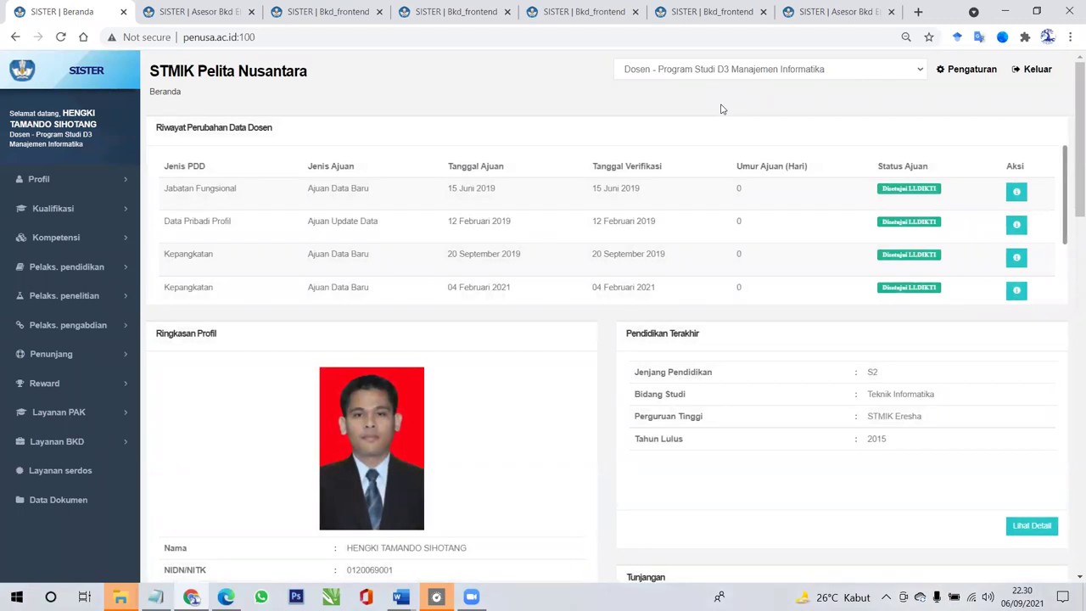
key(alt+Down)
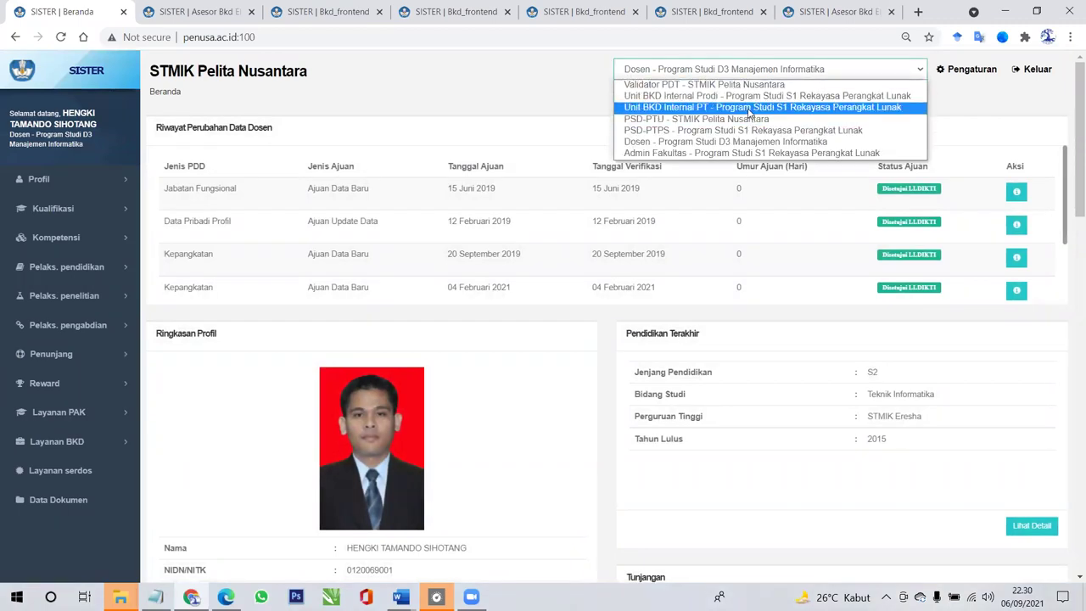
click(750, 112)
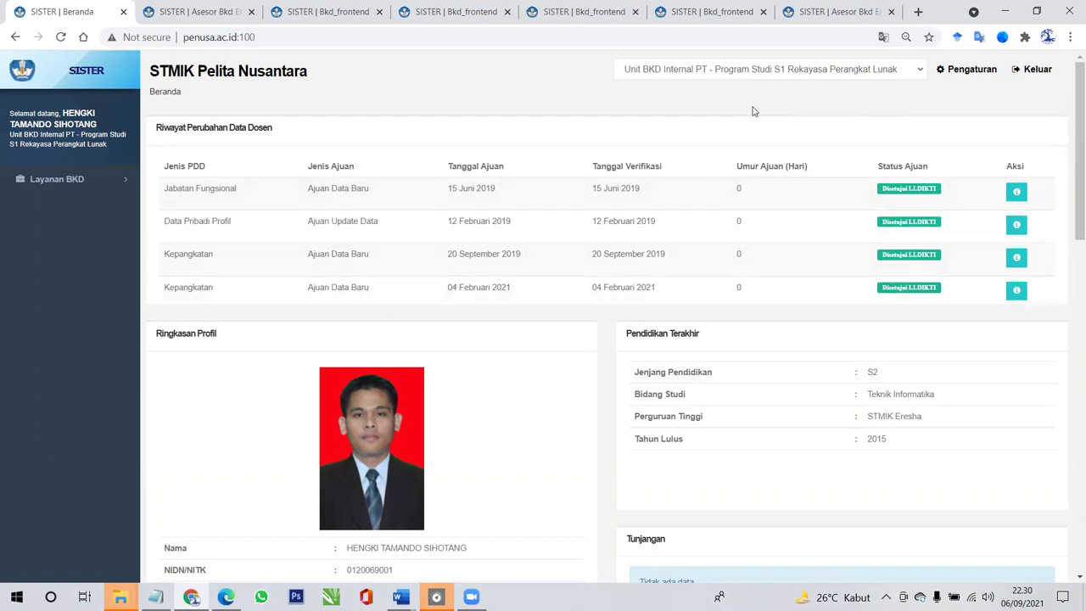
click(736, 69)
click(725, 108)
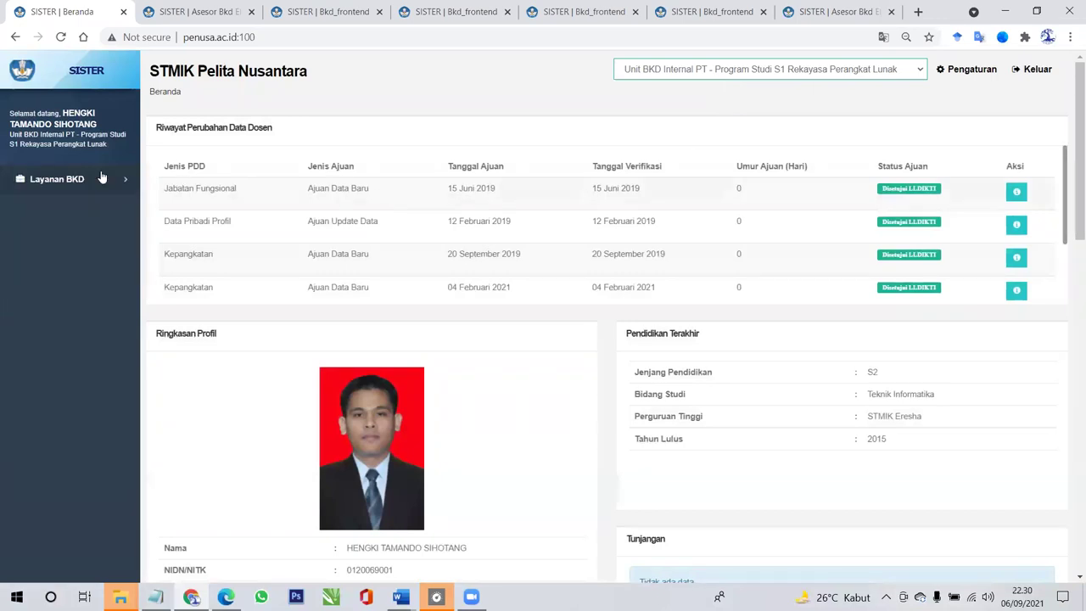
- Open the Peserta BKD overview for the period BKD Rencana dan Laporan 2020/2021 Genap
click(56, 179)
click(82, 257)
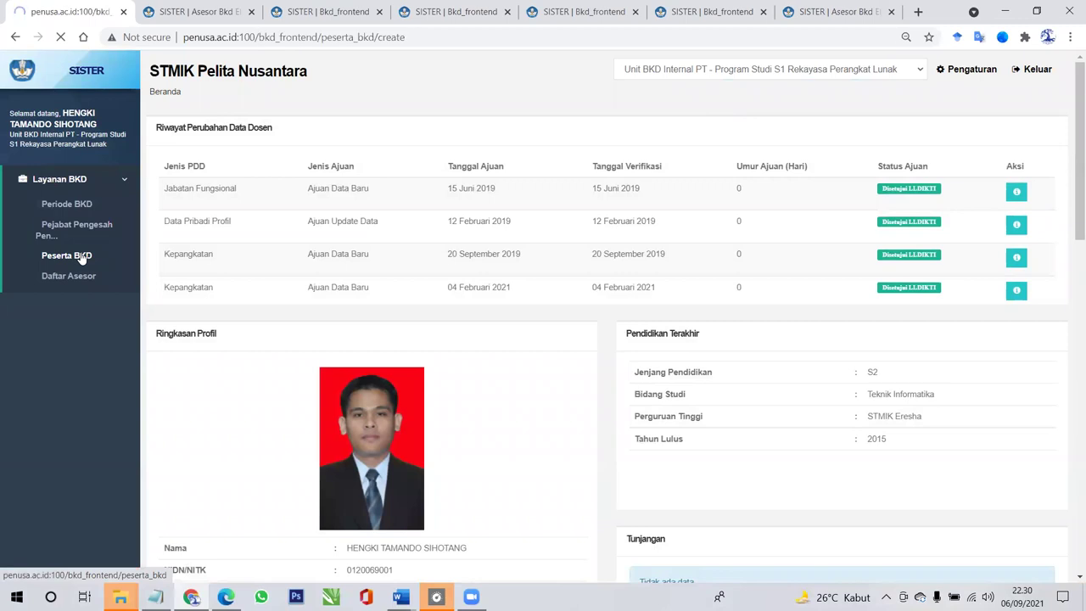
click(435, 172)
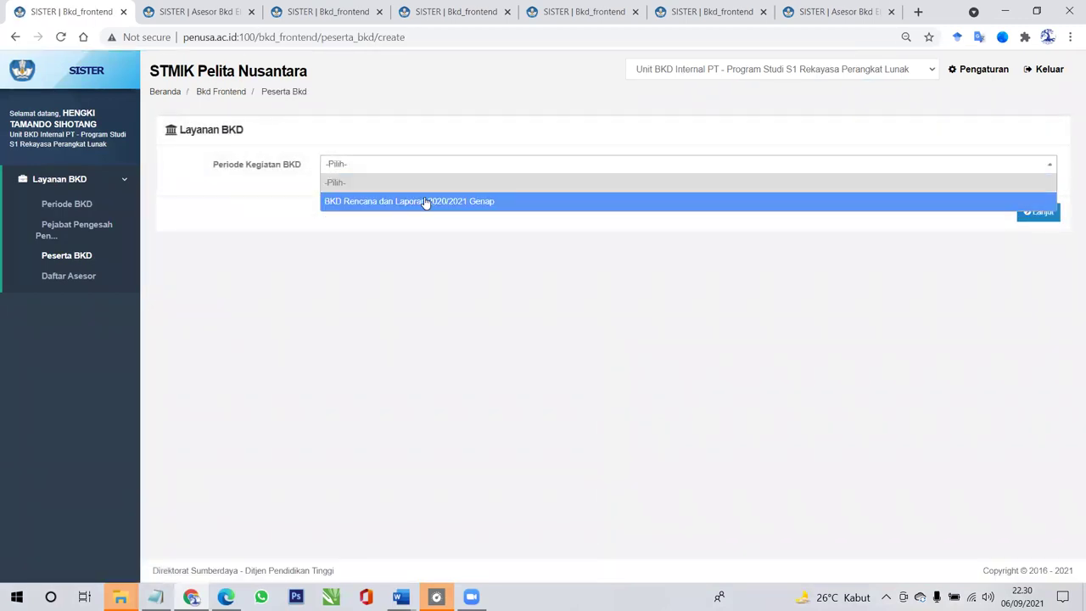
click(426, 202)
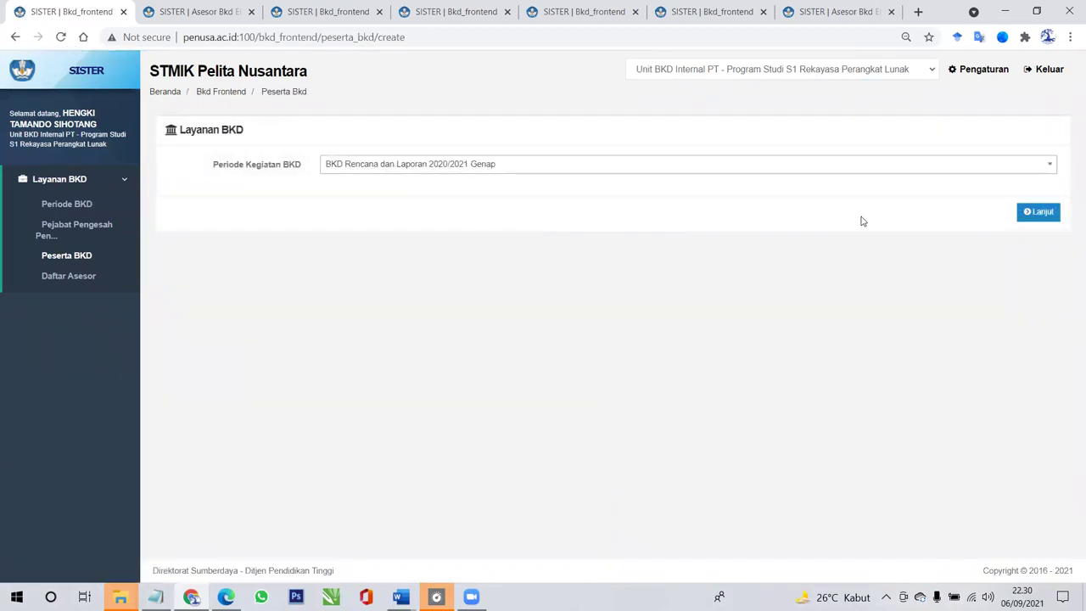
click(1035, 213)
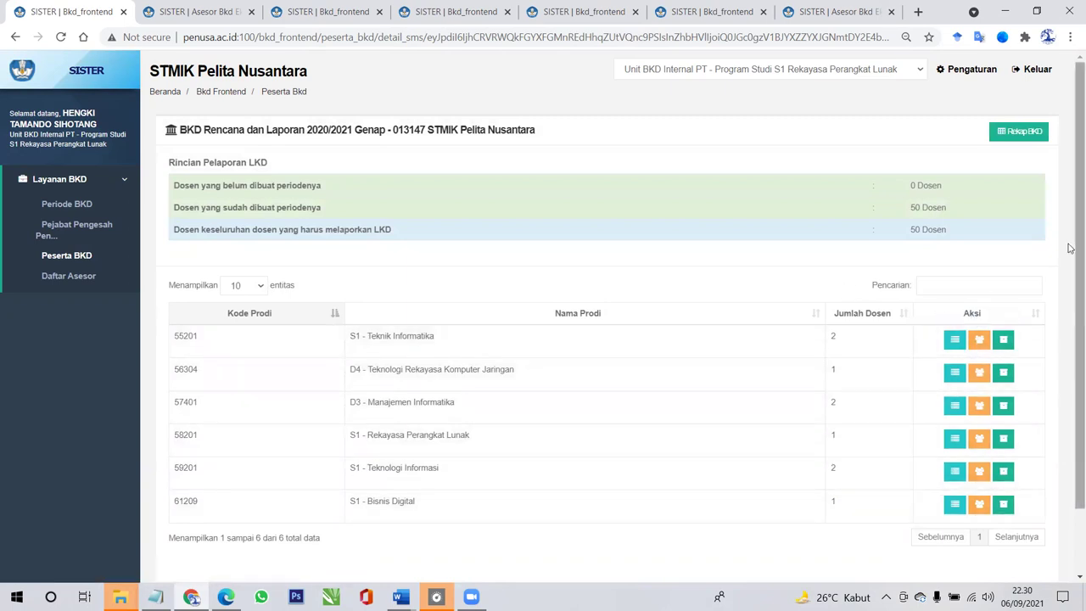
- Open the assessor assignment (Penugasan Asesor) for the S1 - Rekayasa Perangkat Lunak study program
scroll(1069, 284, down, 1)
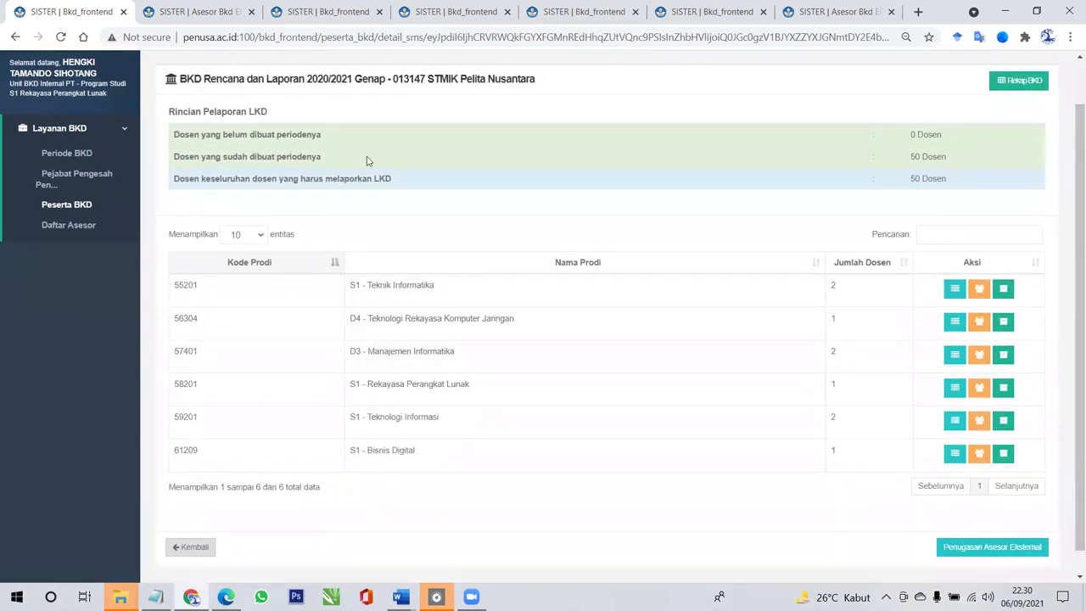
scroll(835, 138, up, 1)
scroll(581, 259, down, 1)
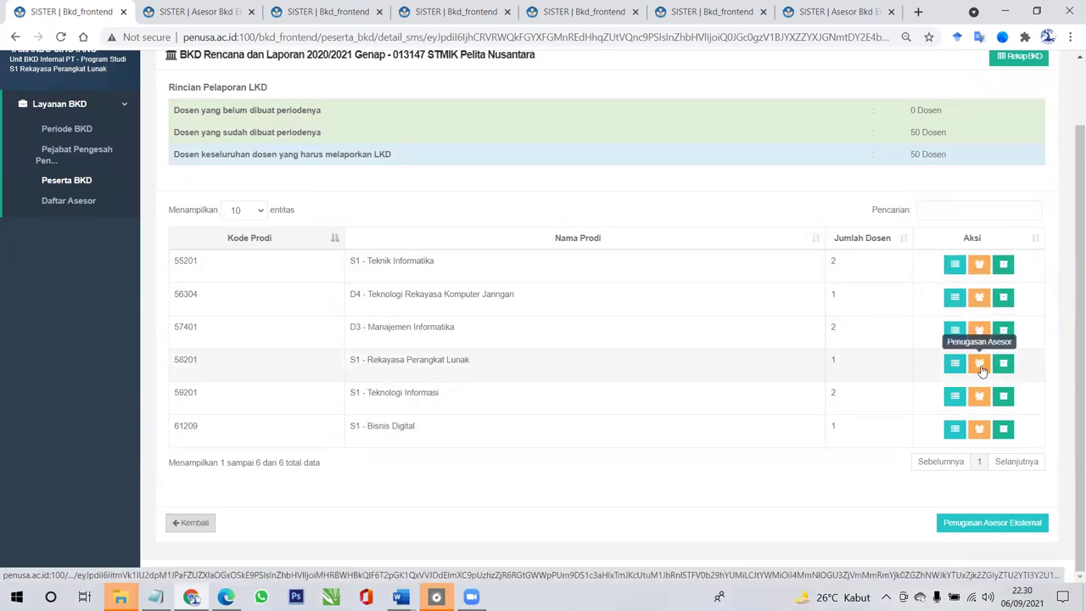
click(981, 370)
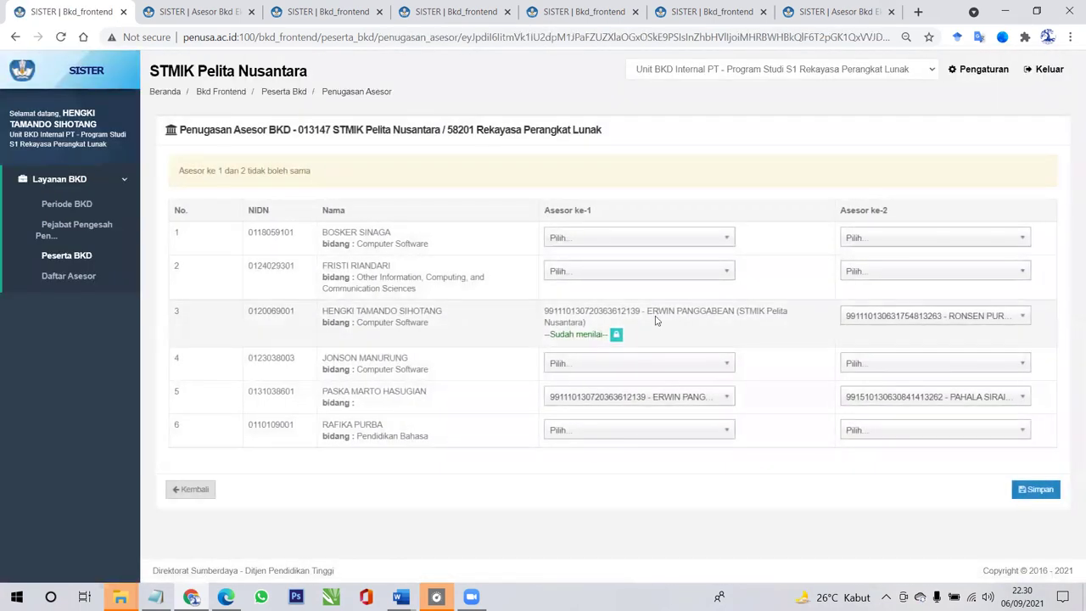
- Assign the STMIK Pelita Nusantara assessor as Asesor ke-1 and the first-listed STMIK Mikroskil assessor as Asesor ke-2 for lecturer no. 5, and save
click(636, 397)
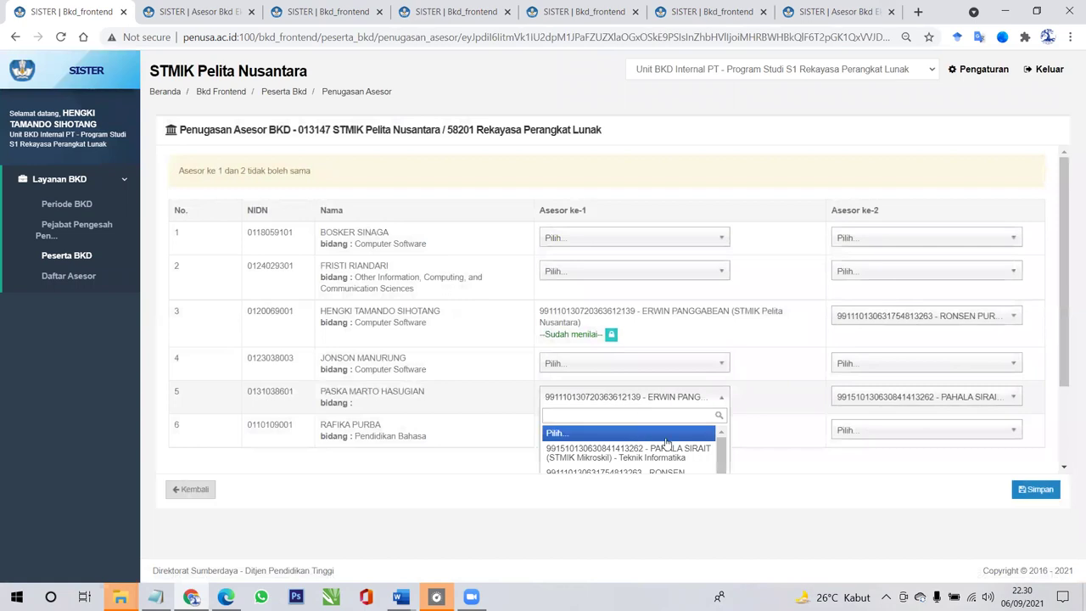
scroll(721, 465, down, 2)
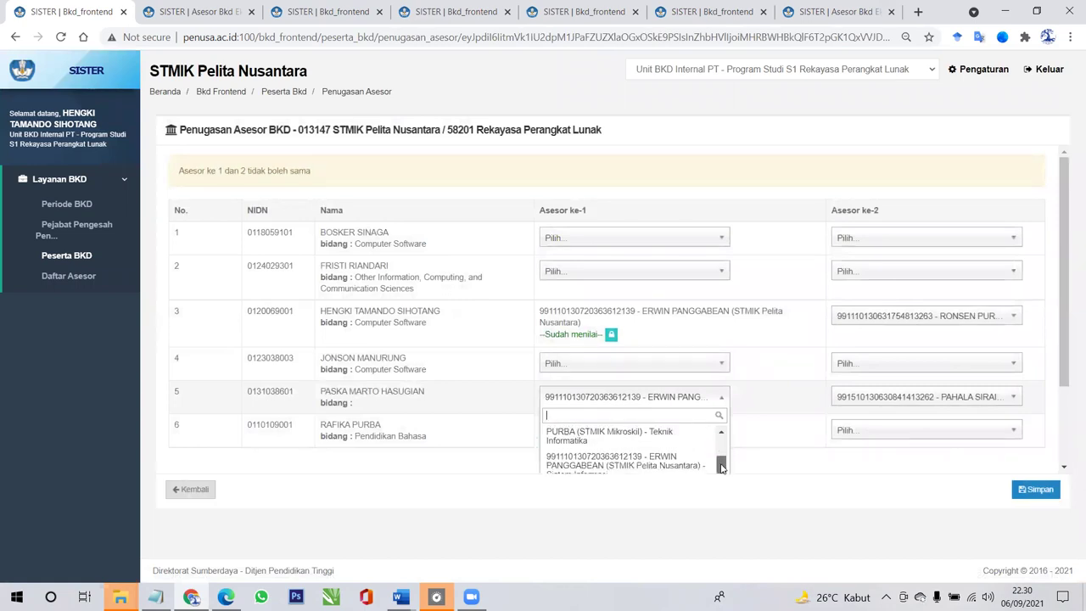
click(664, 465)
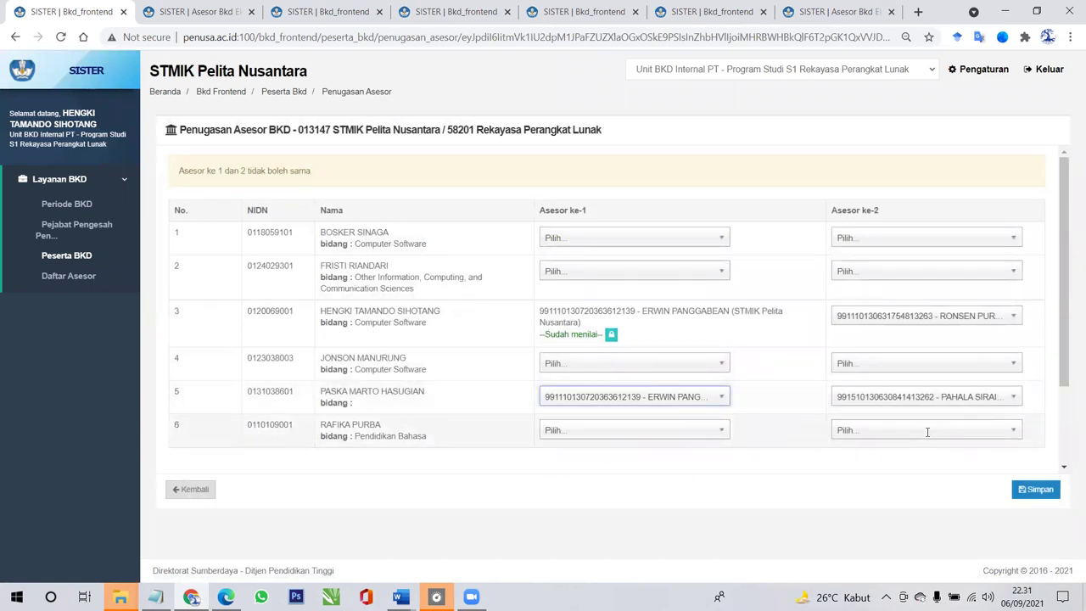
click(925, 397)
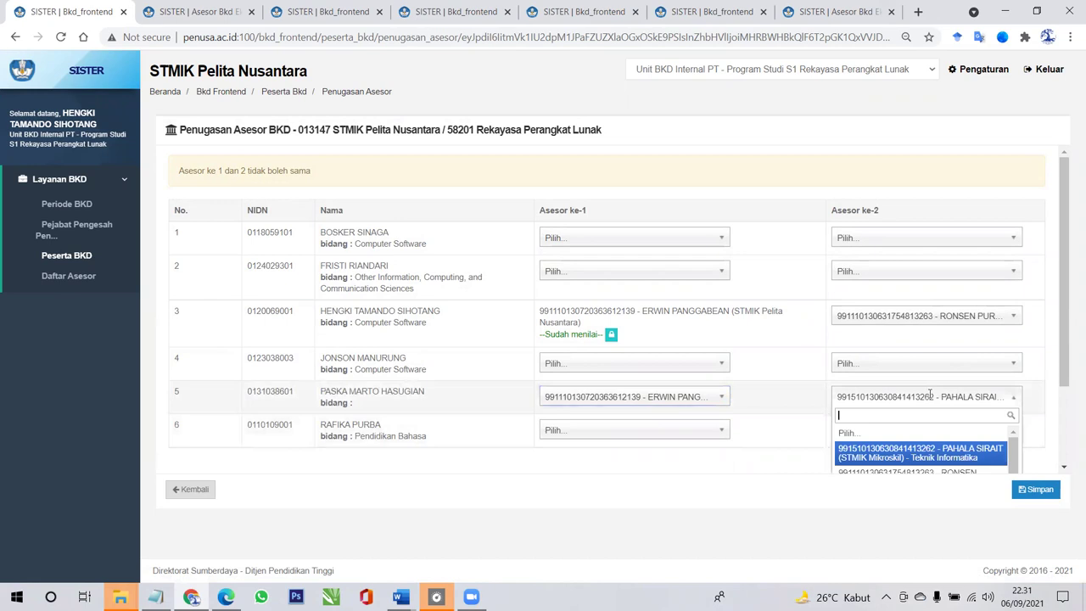
click(934, 449)
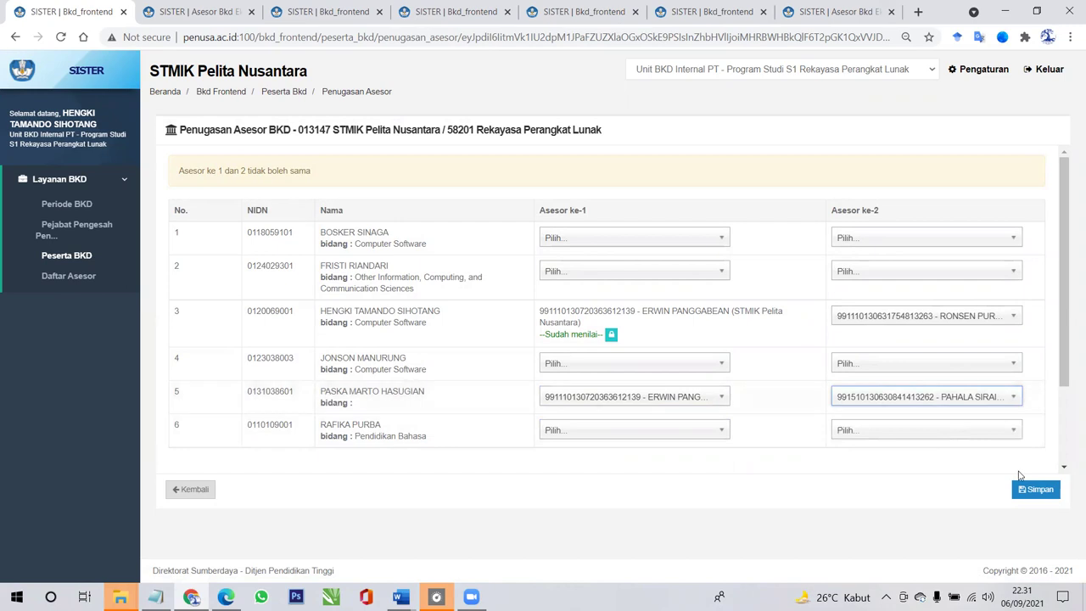
click(1042, 492)
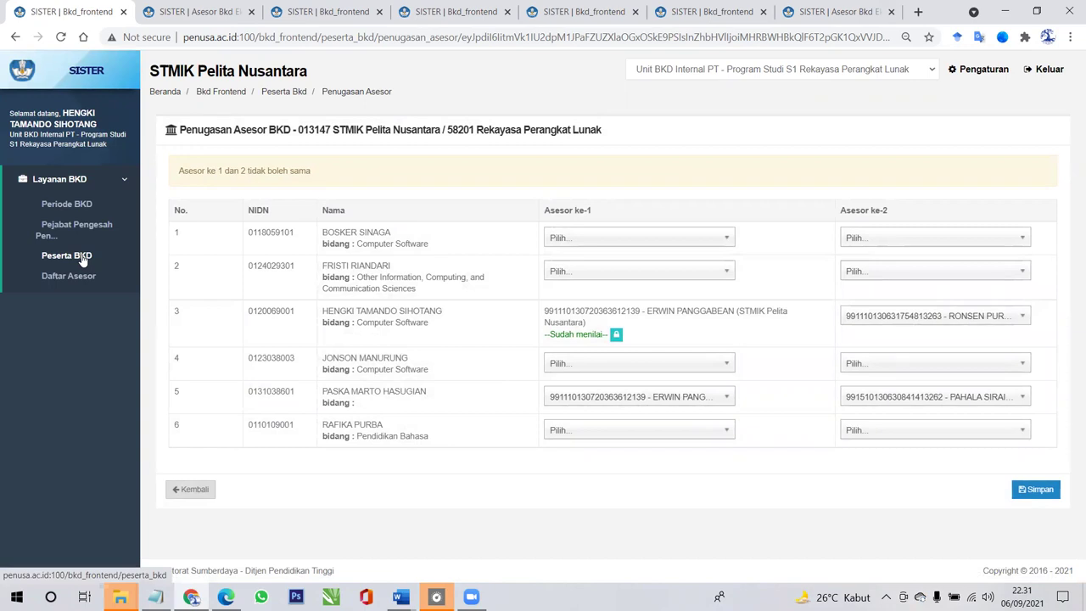
- Review the assessors available as Asesor ke-1 and Asesor ke-2 for lecturer no. 5
click(670, 395)
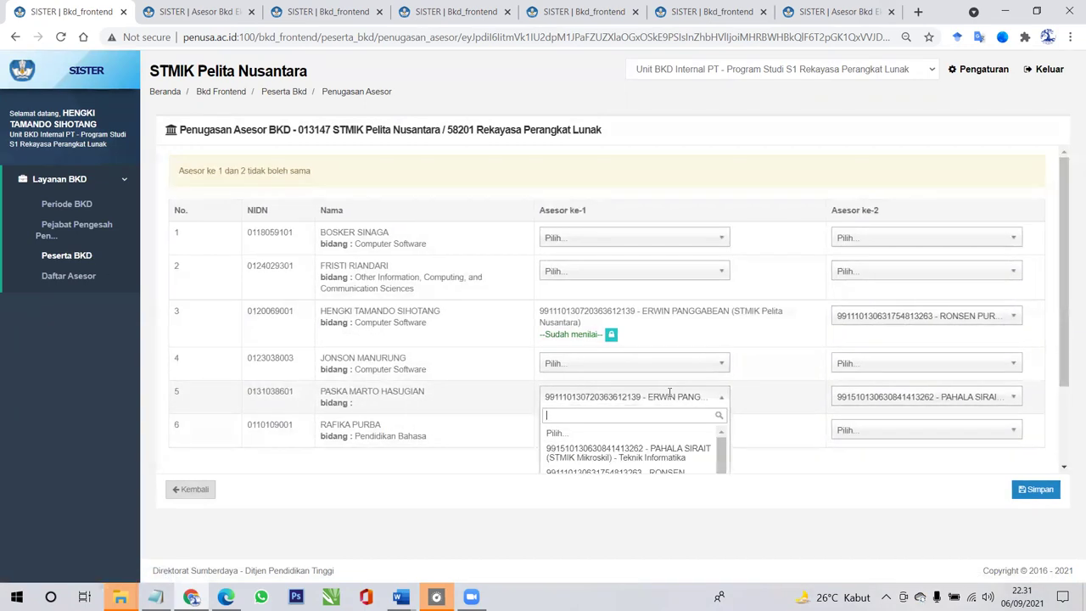
scroll(722, 463, down, 2)
drag(722, 466, 665, 408)
click(853, 403)
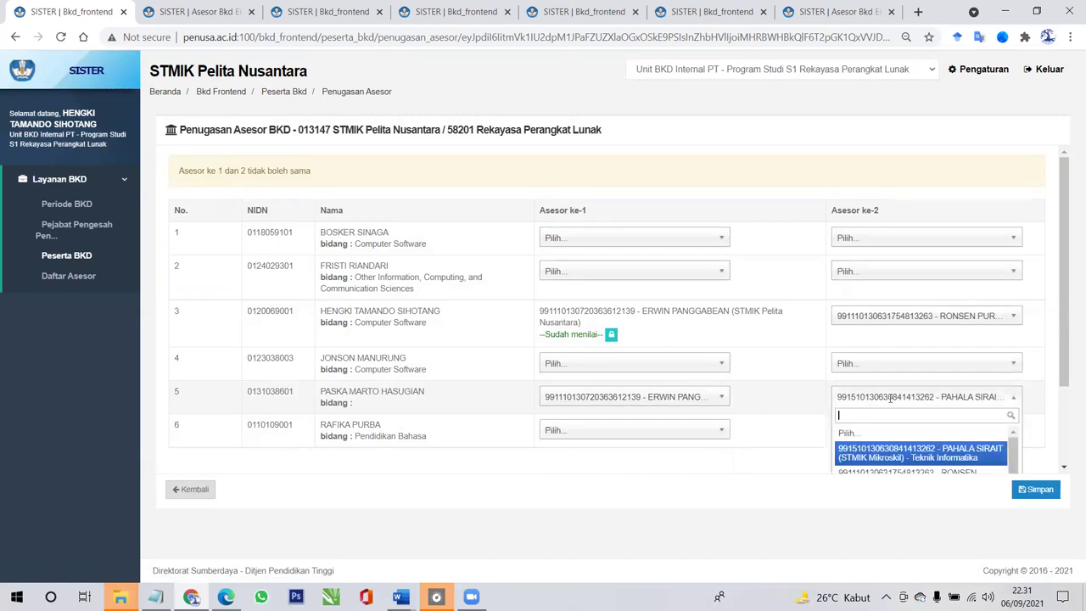
click(900, 459)
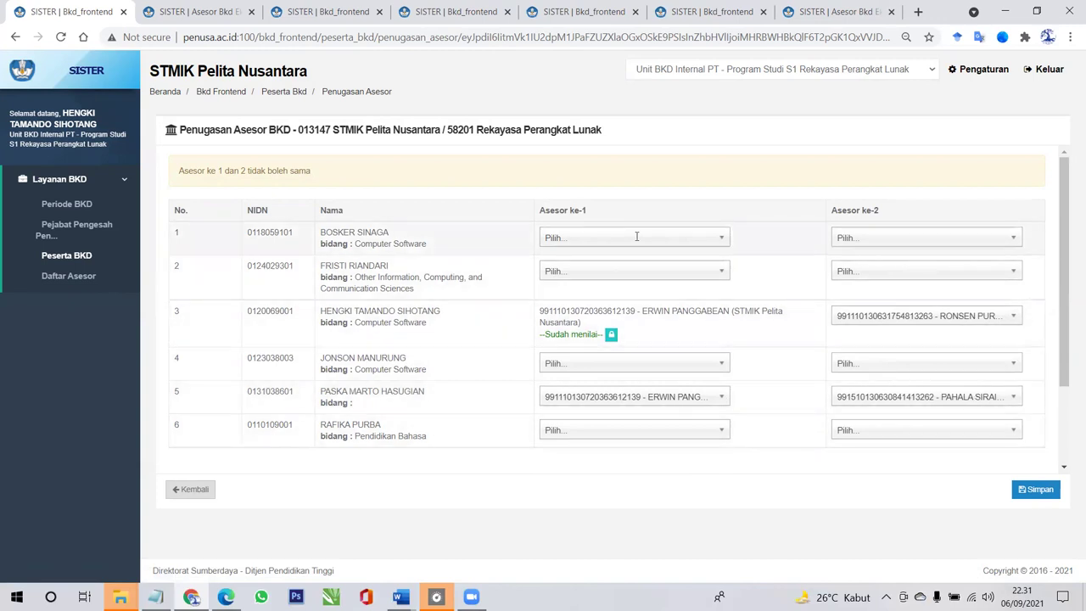
- Return to the Peserta BKD overview and open the external assessor assignment (Penugasan Asesor Eksternal)
click(68, 254)
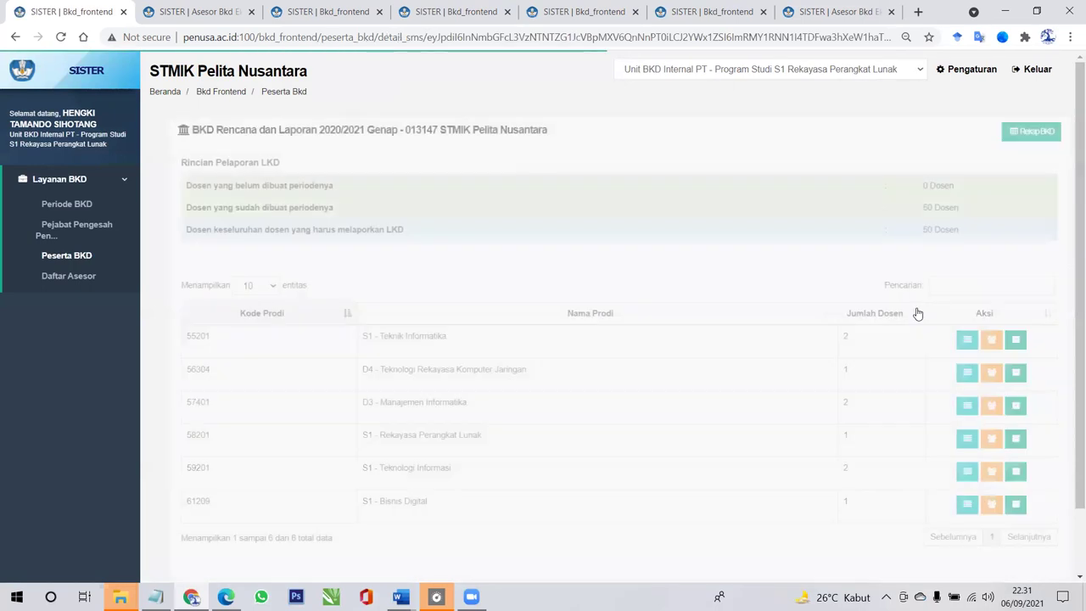
scroll(907, 340, down, 2)
click(986, 522)
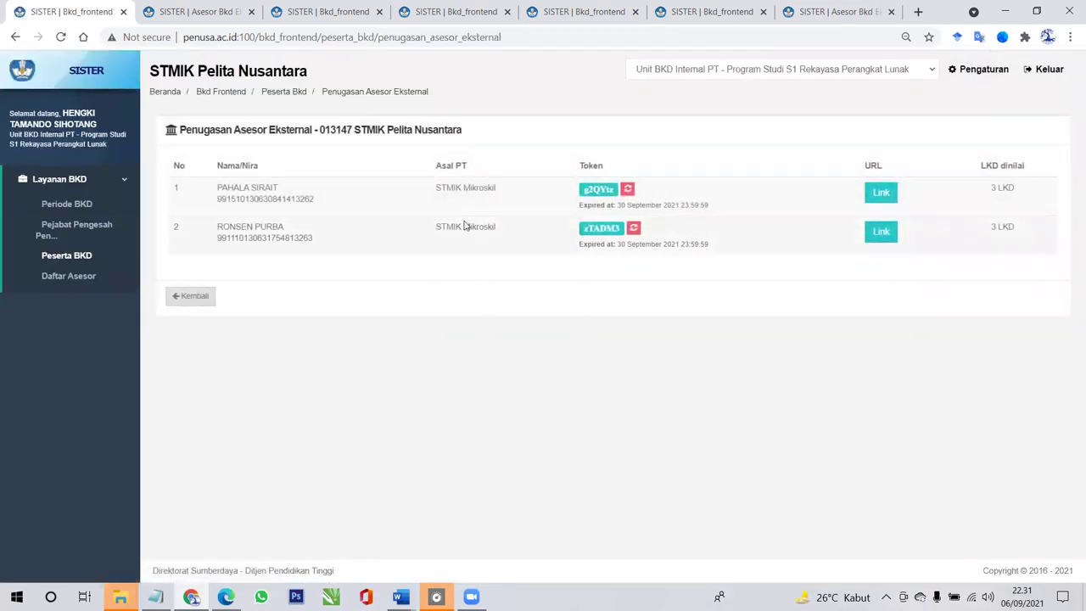
- Examine the name, token and URL link given for the first external assessor
drag(224, 188, 278, 189)
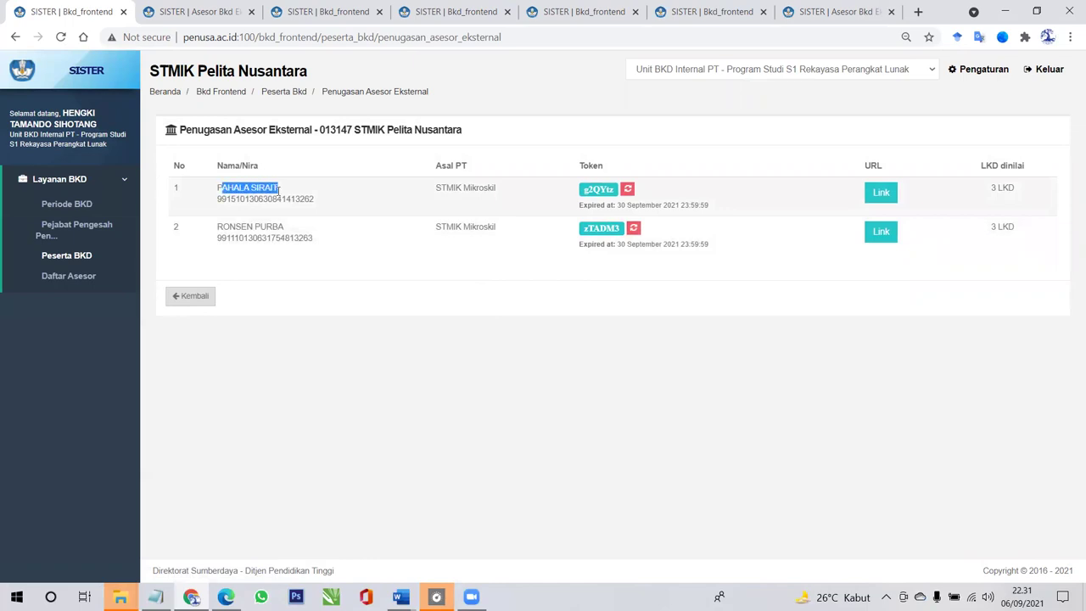
click(596, 193)
double_click(596, 191)
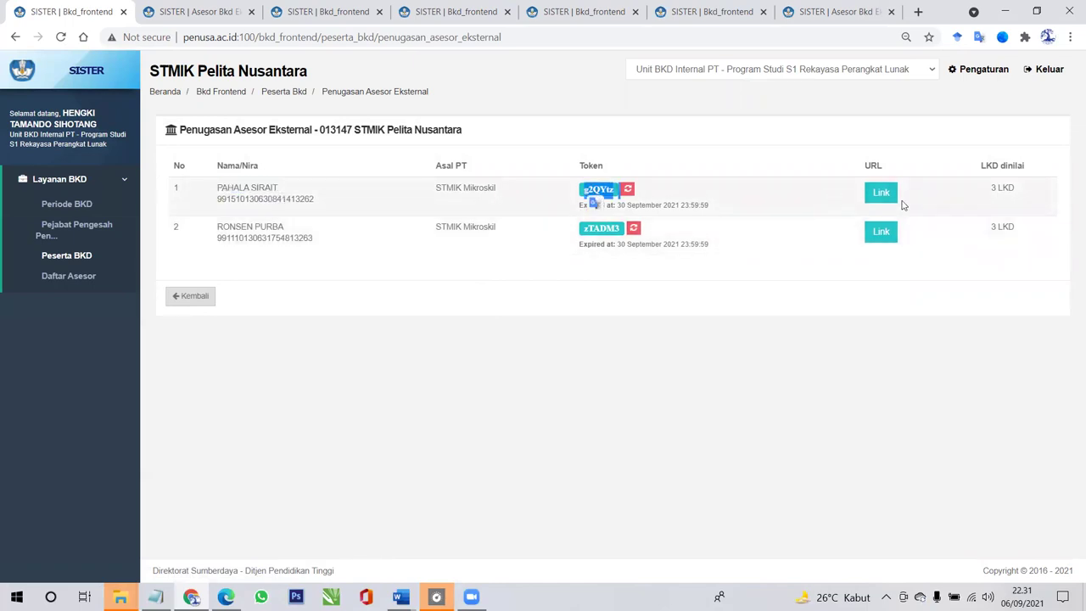
click(799, 183)
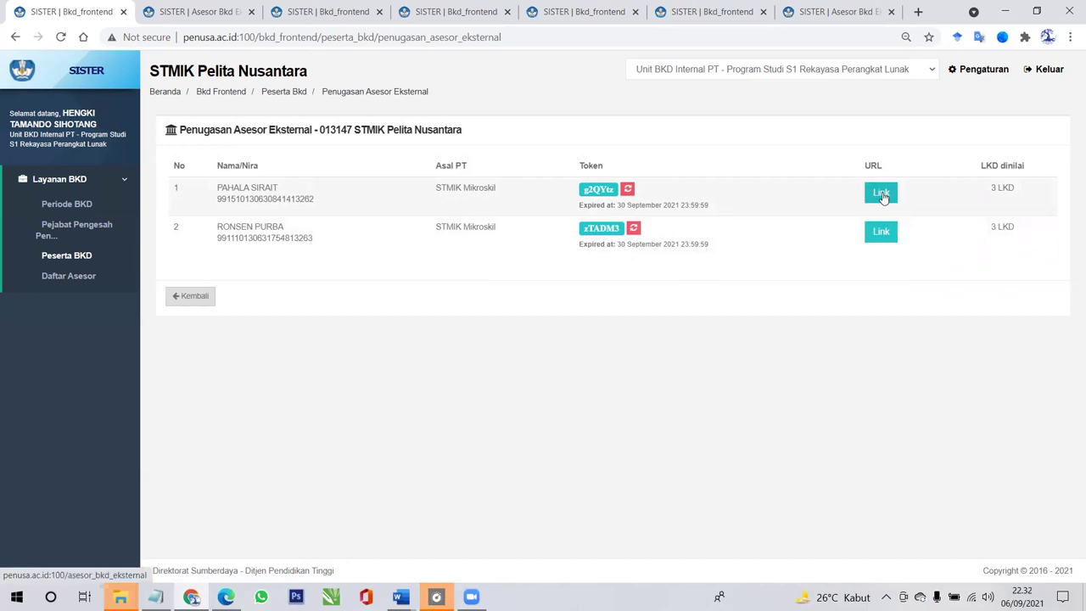
double_click(598, 189)
drag(598, 190, 870, 200)
- Open the first external assessor's login link and set PT yang Dinilai to STMIK Pelita Nusantara
click(881, 194)
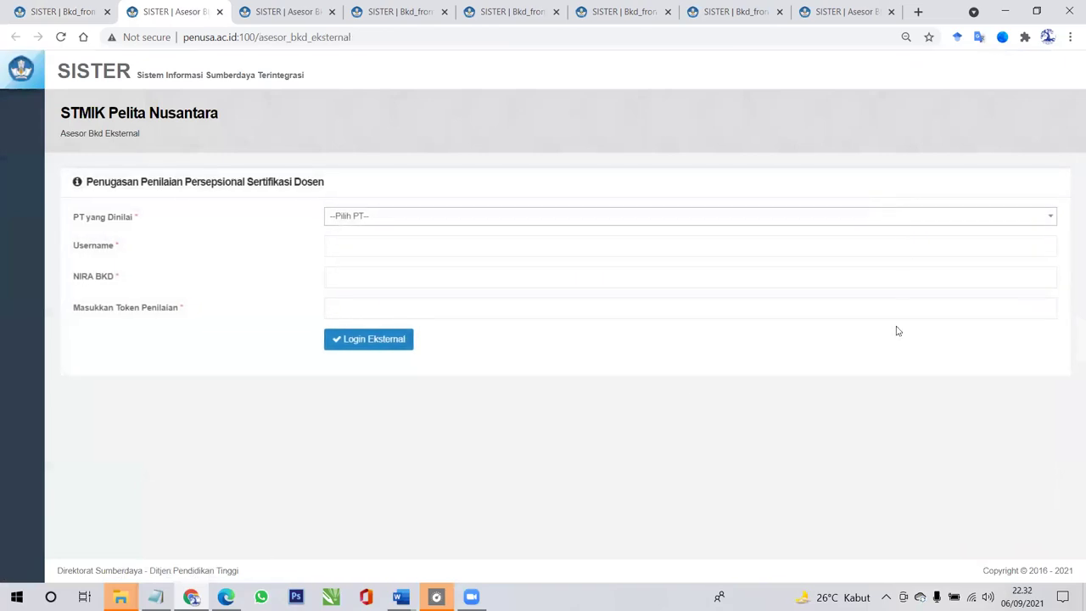
key(ctrl+shift+Tab)
click(882, 197)
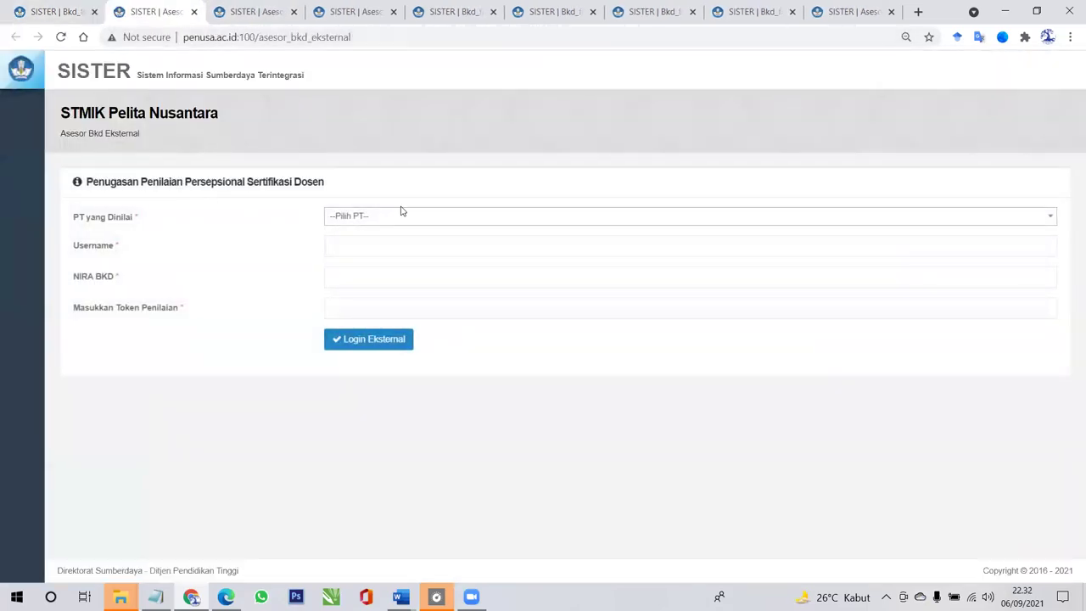
click(415, 218)
click(382, 275)
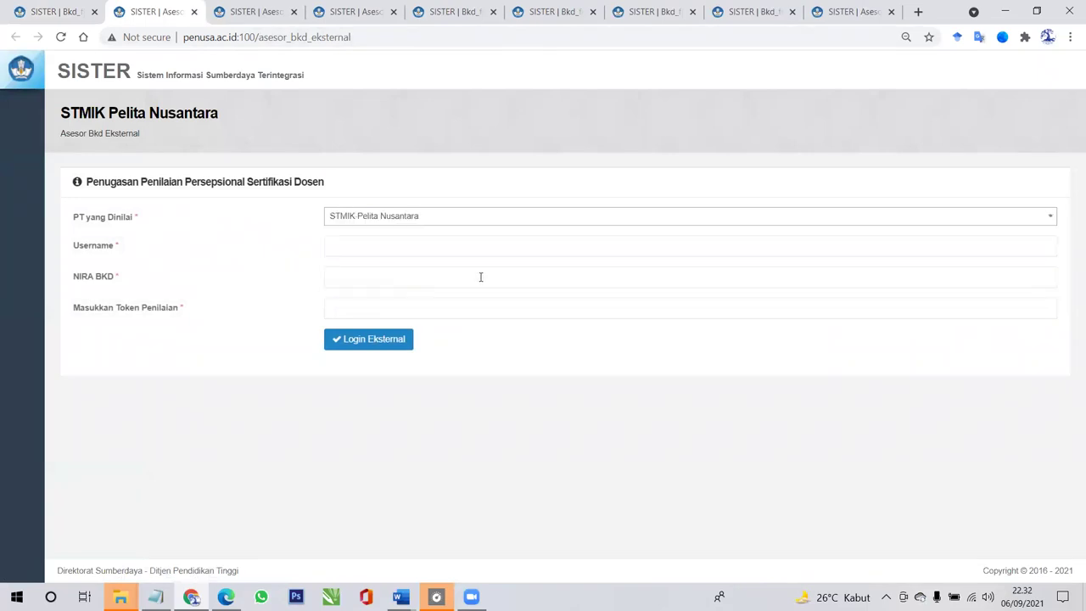
- Check the Username, NIRA BKD and token fields of the external login form and go back to the external assessor list
click(397, 247)
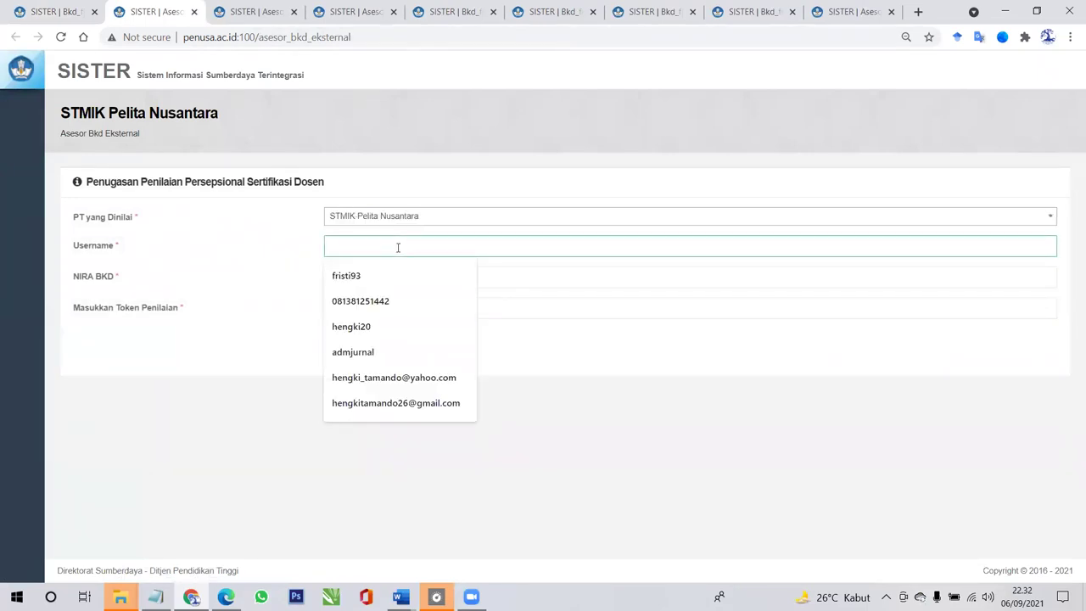
click(548, 279)
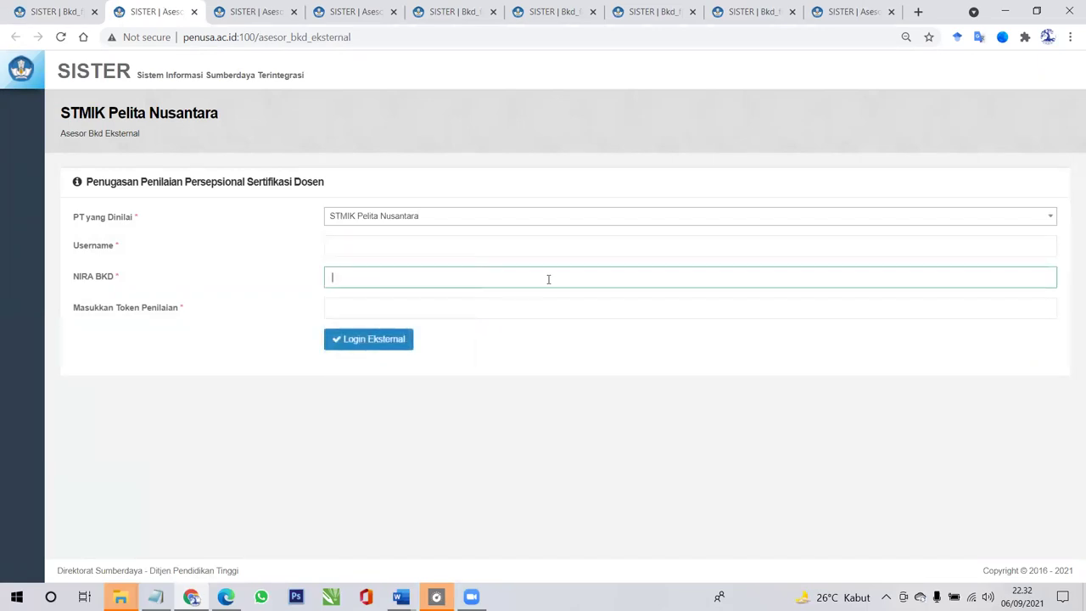
click(353, 312)
click(35, 18)
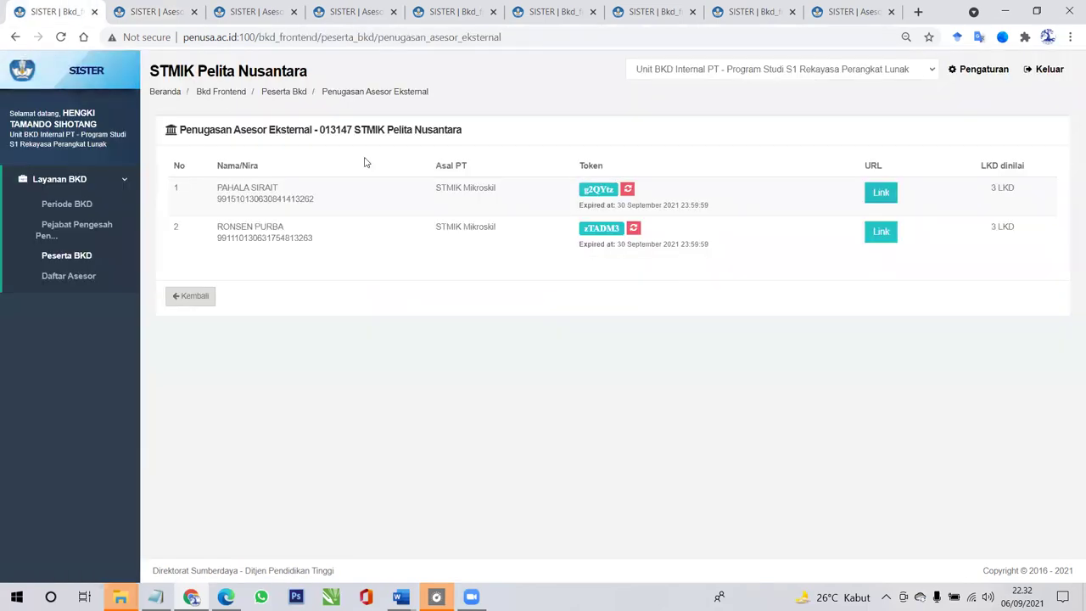
- Check the first external assessor's token against the token field of the external login form and return to the assignment list
double_click(600, 188)
click(153, 11)
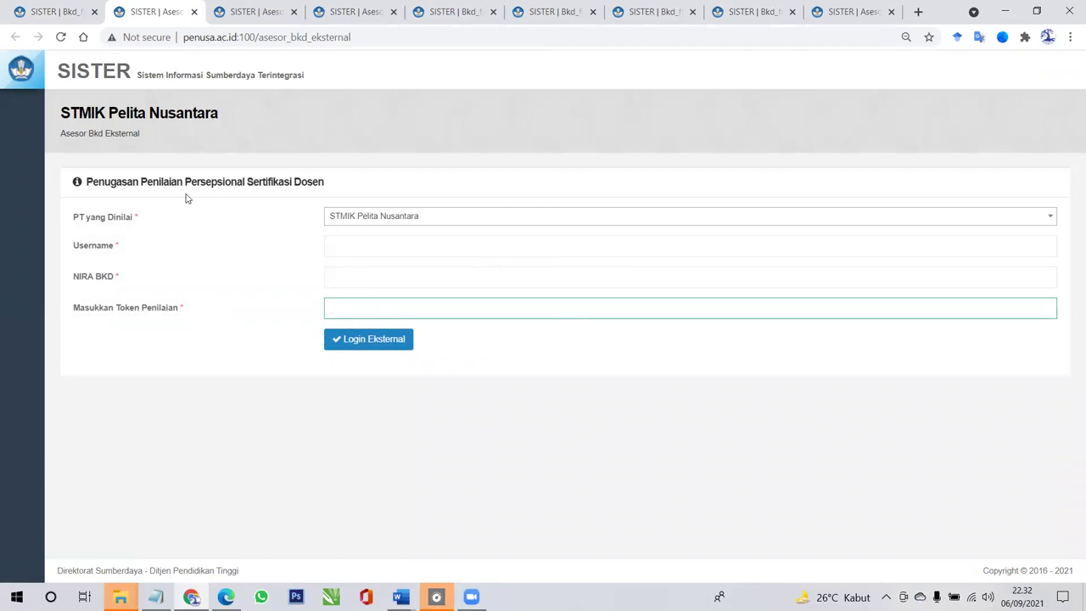
click(49, 14)
- Log out of the admin account and log in as an internal assessor with the saved username and account password
click(1046, 70)
click(475, 247)
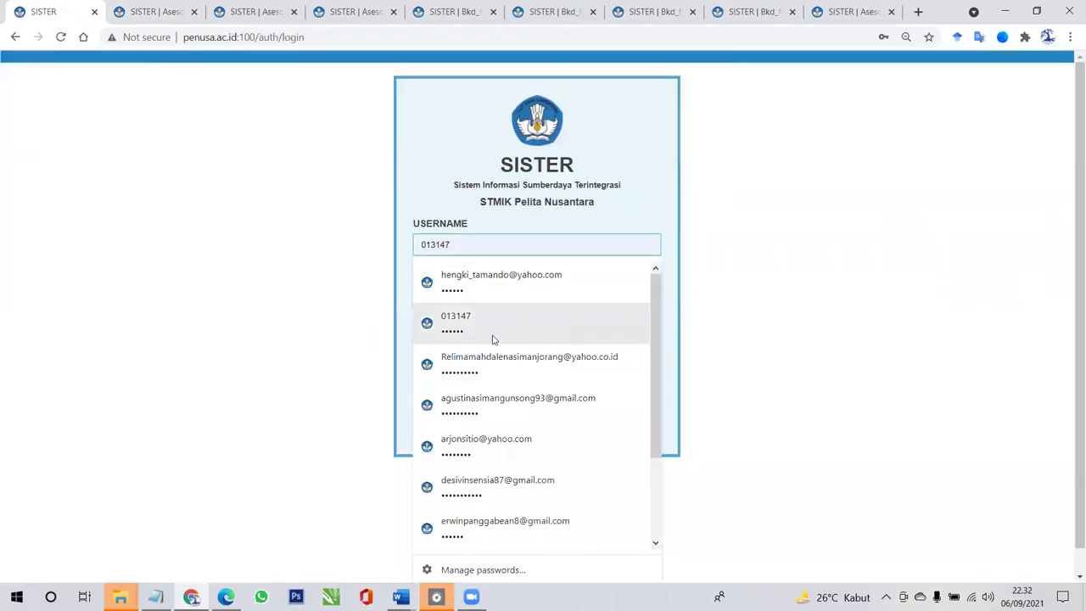
click(492, 523)
click(541, 326)
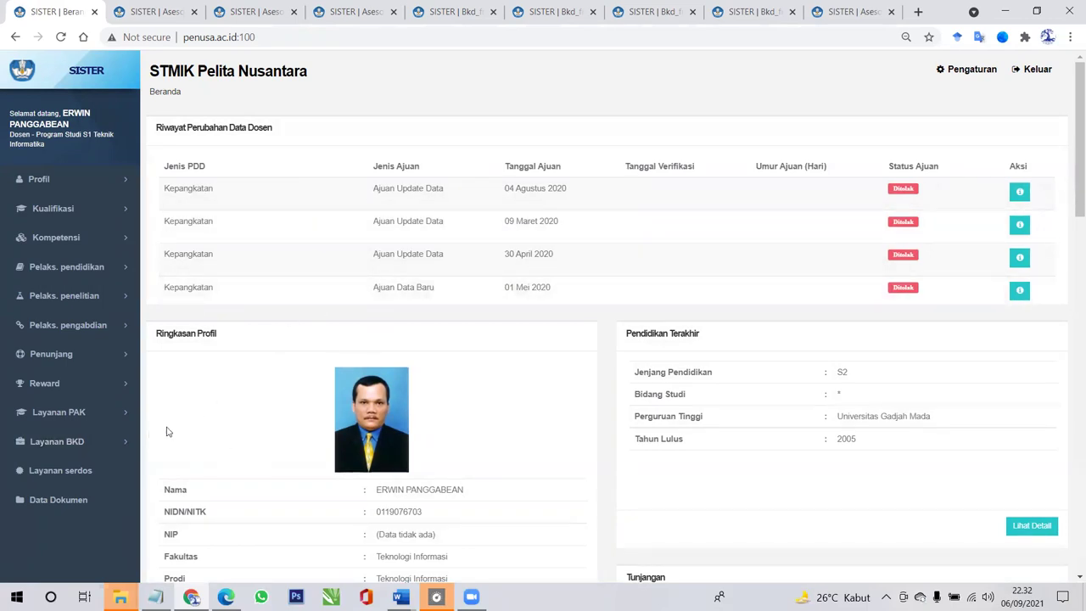
- Open Asesor BKD under Layanan BKD and show the lecturers to assess for the period BKD Rencana dan Laporan 2020/2021 Genap
click(127, 419)
click(128, 508)
click(71, 487)
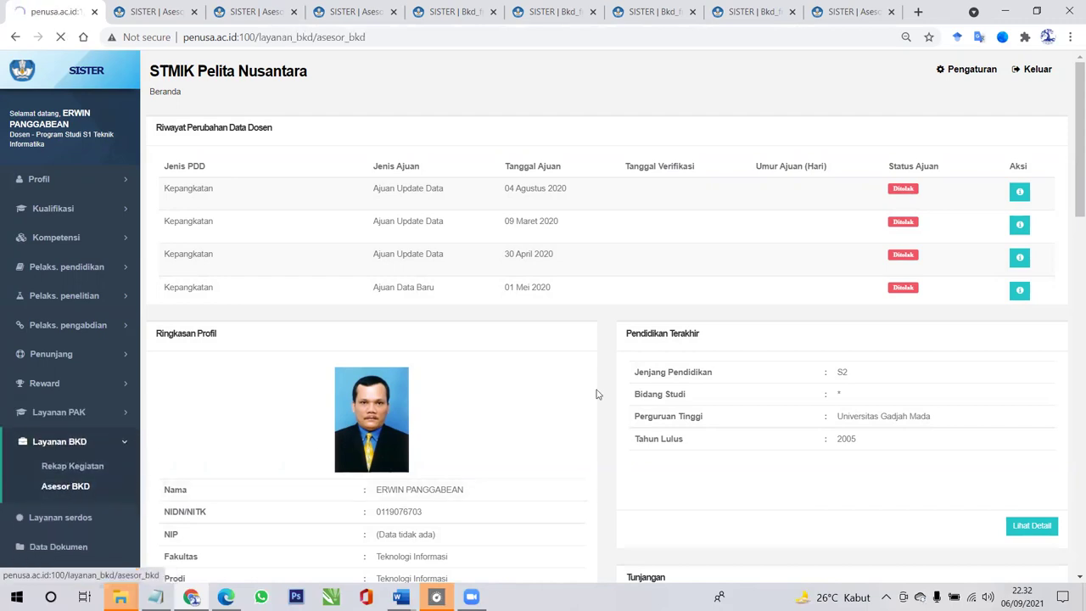
click(514, 331)
click(436, 366)
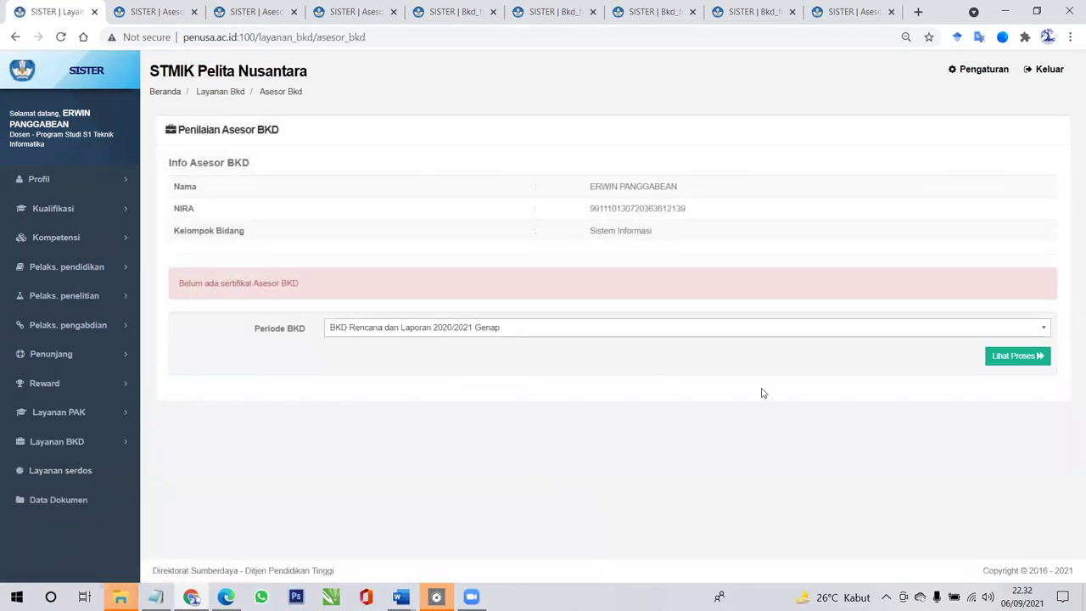
click(1011, 357)
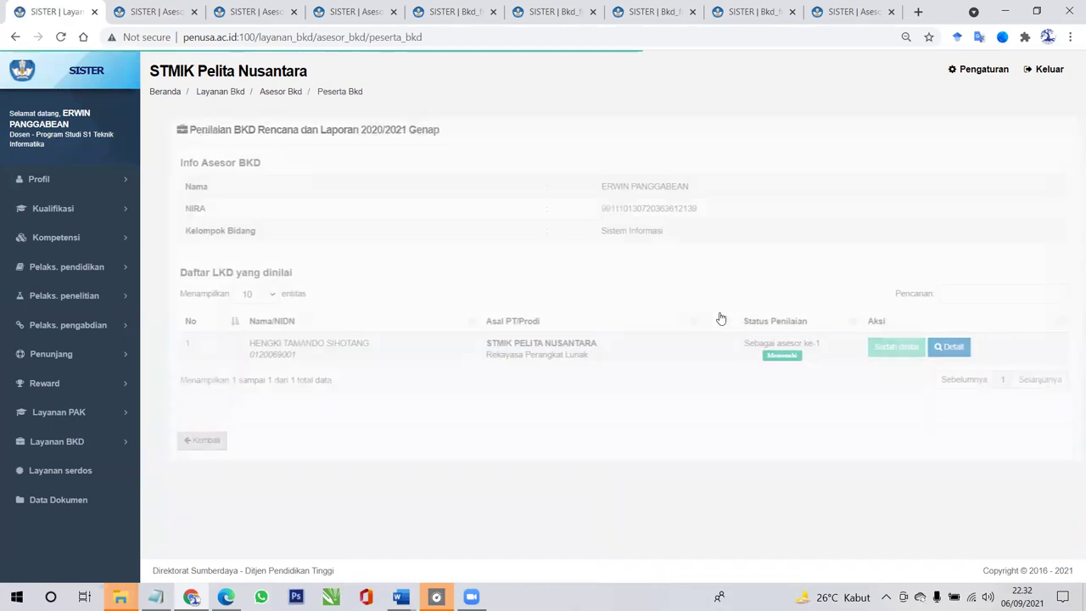